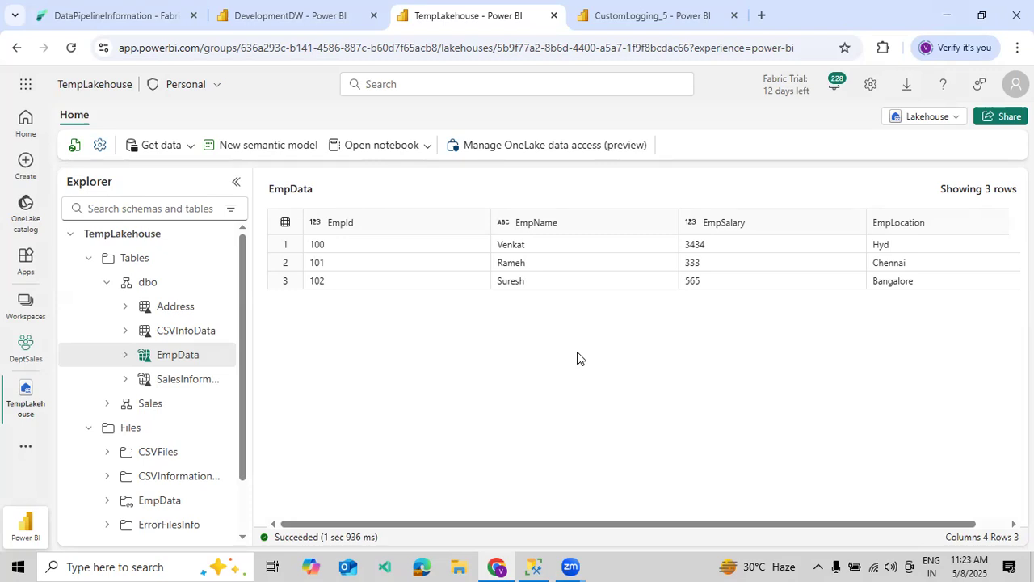
- Compare the EmpData query results in the DevelopmentDW warehouse with the EmpData table in TempLakehouse
left_click(252, 21)
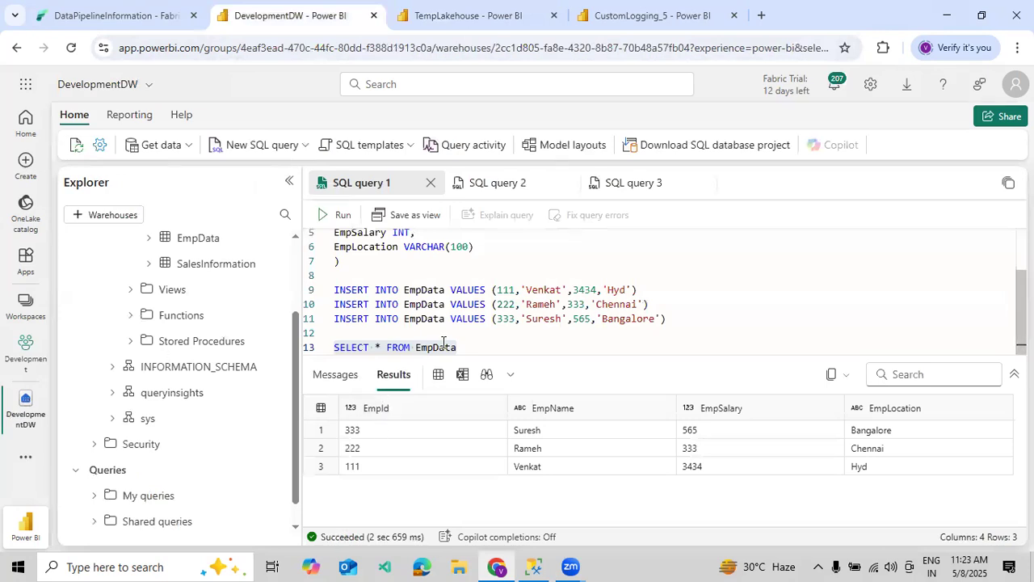
mouse_move(443, 344)
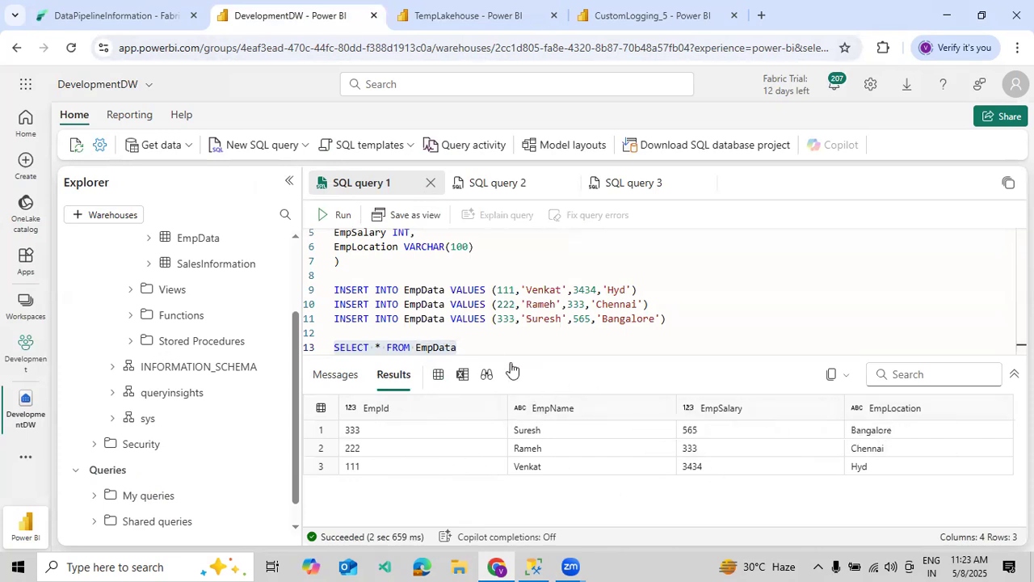
left_click(470, 351)
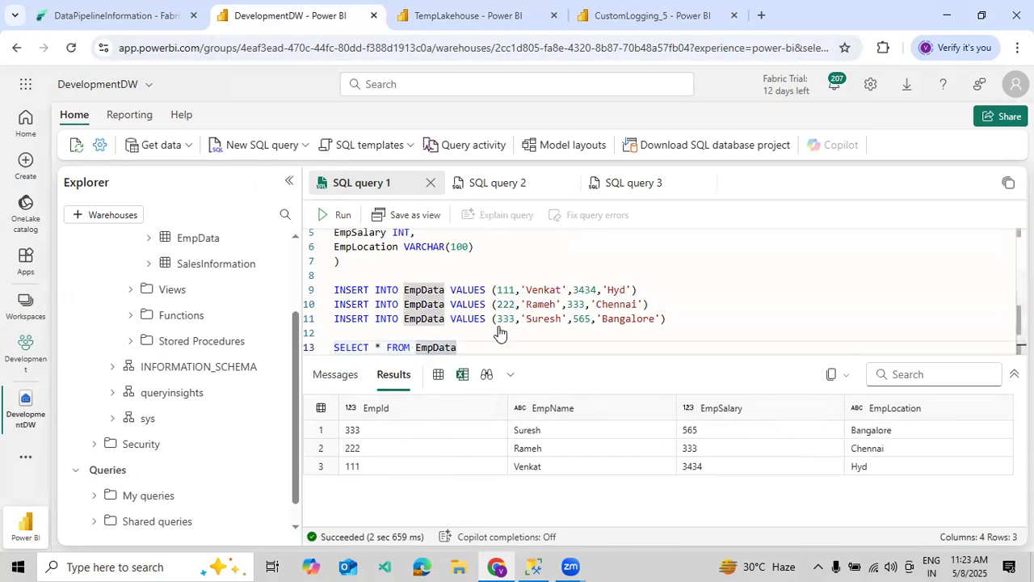
left_click(473, 18)
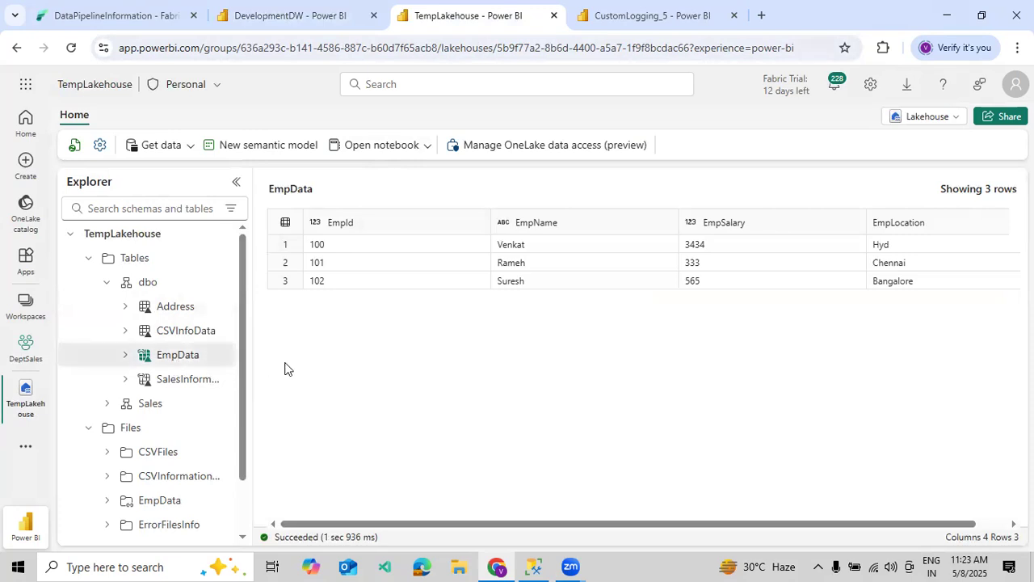
- Clear the output of the SQL cell in the DataPipelineInformation notebook
left_click(139, 19)
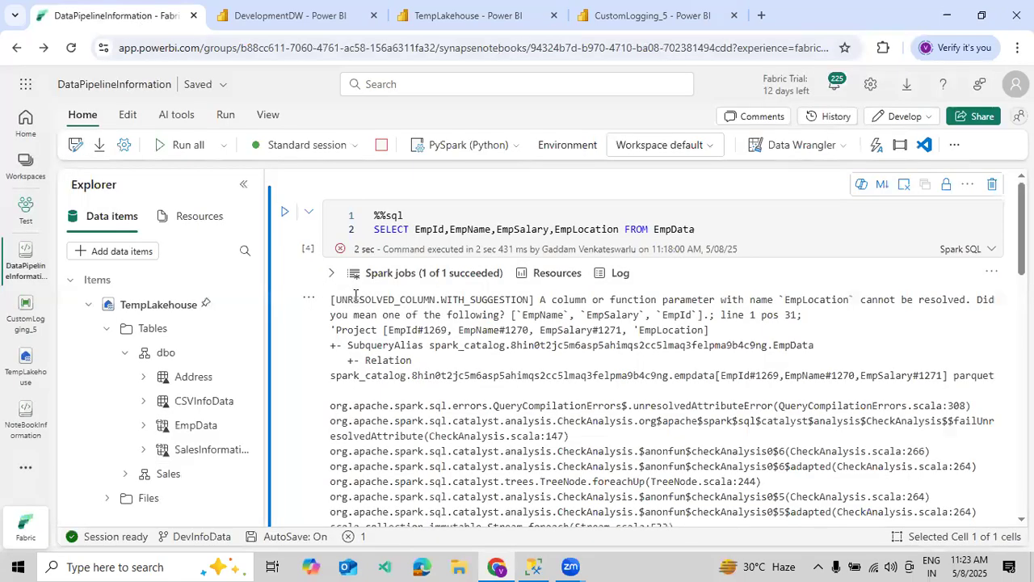
left_click(309, 298)
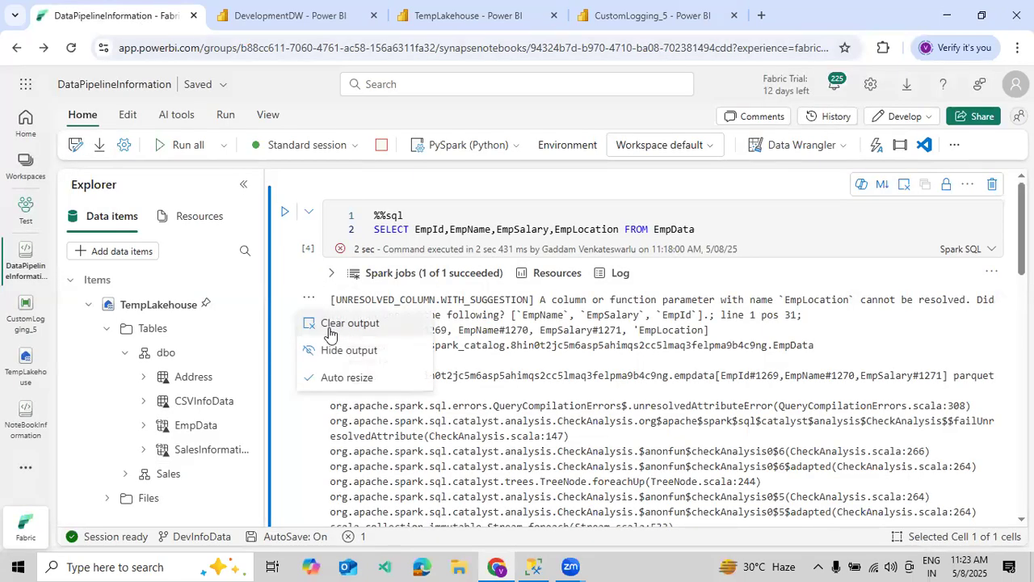
left_click(331, 324)
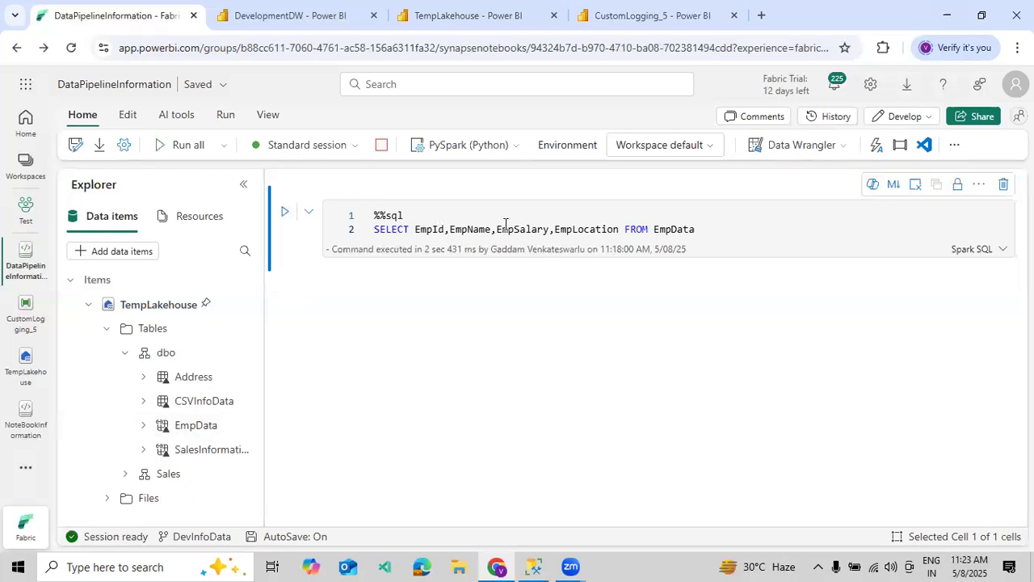
- Examine the notebook cell's SELECT query and the columns it reads from EmpData
left_click(570, 230)
left_click_drag(695, 229, 374, 216)
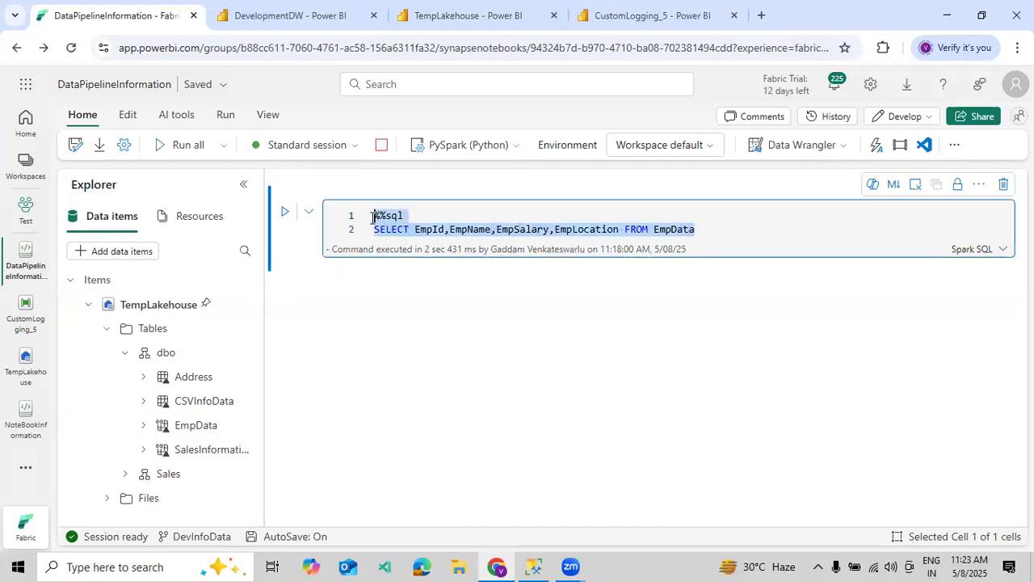
left_click(452, 347)
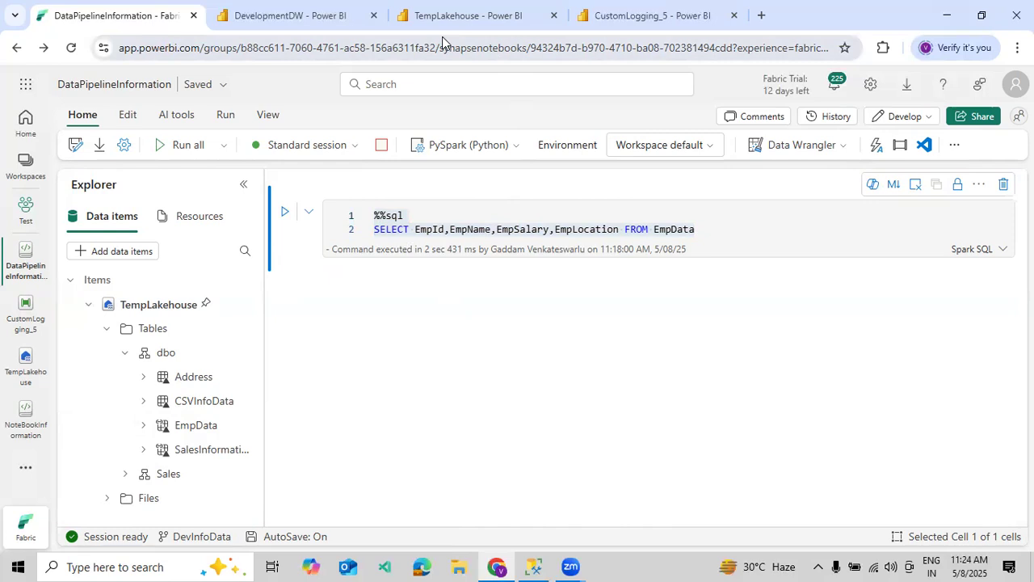
left_click(457, 229)
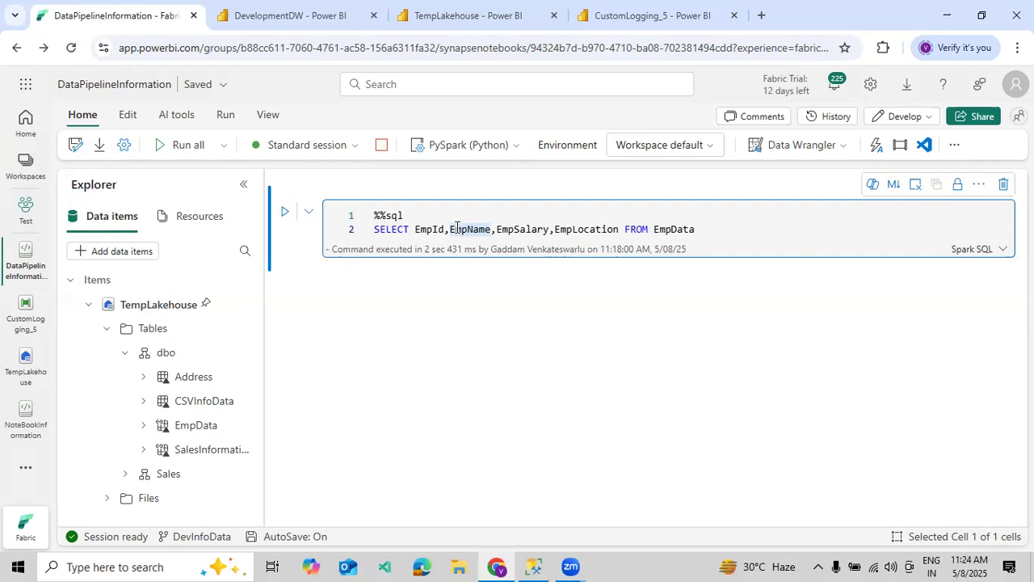
- Open the CustomLogging_5 pipeline and inspect the DataLoadProcess notebook activity's settings and its outgoing branches
left_click(590, 16)
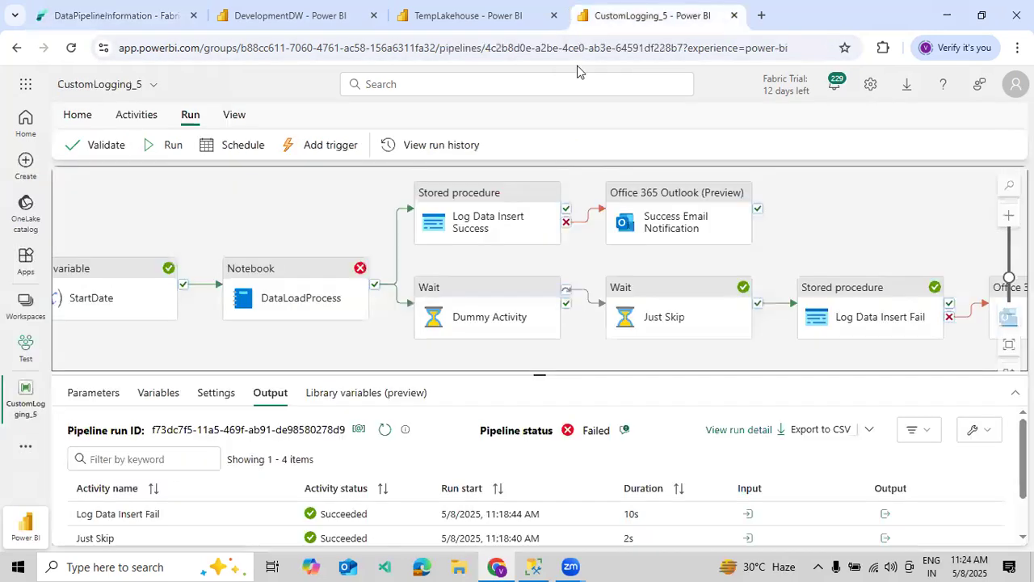
left_click(281, 291)
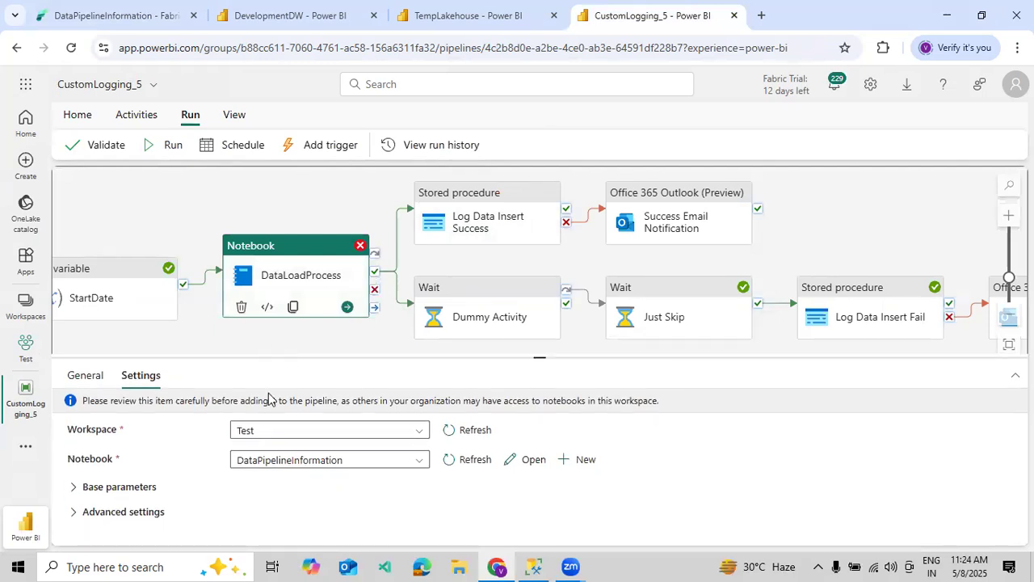
left_click_drag(353, 356, 372, 447)
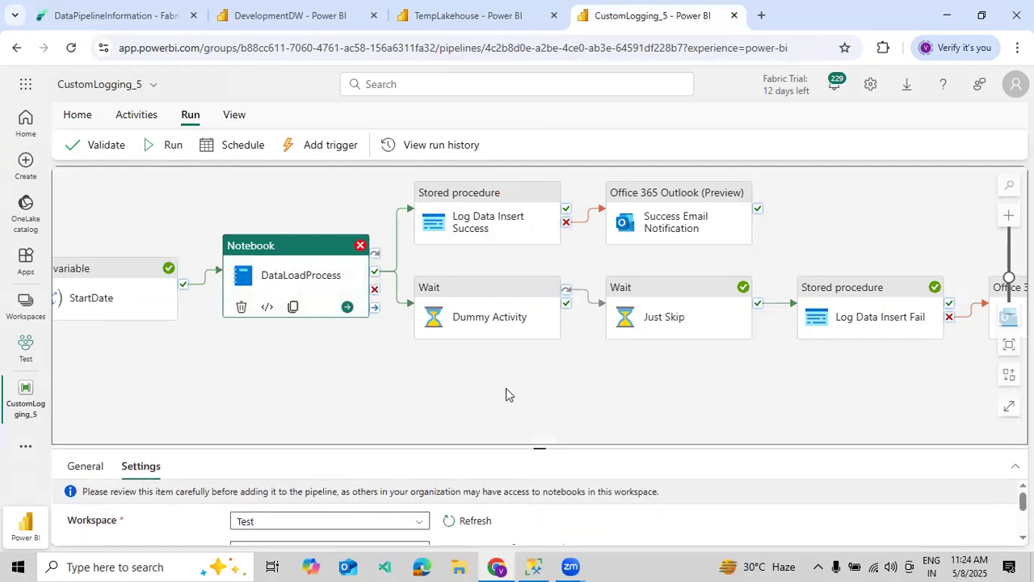
mouse_move(389, 378)
left_mouse_down()
mouse_move(450, 383)
mouse_move(208, 385)
mouse_move(377, 377)
mouse_move(384, 386)
left_mouse_up()
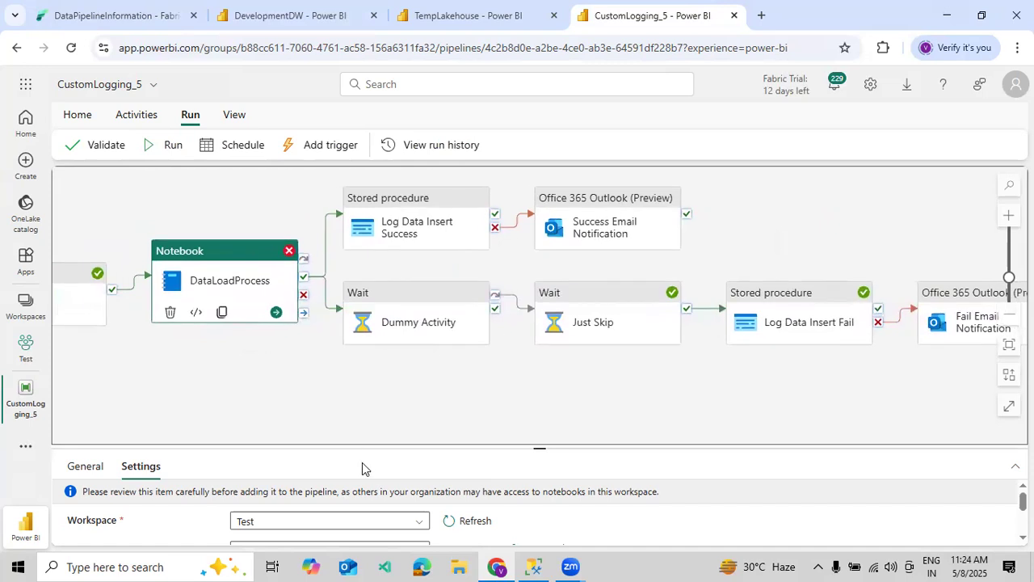
- Review the stored procedure parameters of the Log Data Insert Success activity, including its PipelineStatus value
left_click(413, 236)
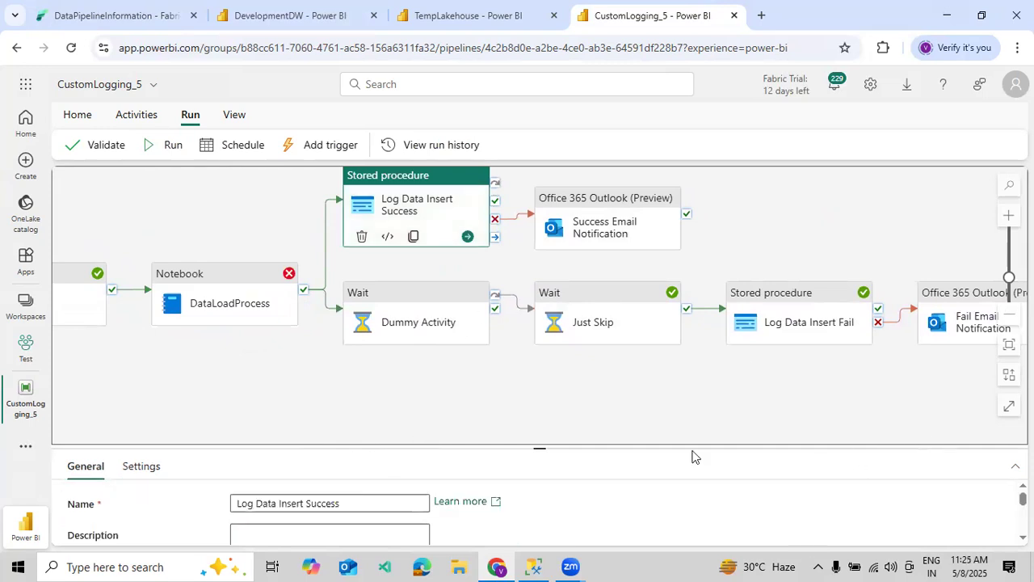
left_click_drag(693, 446, 662, 283)
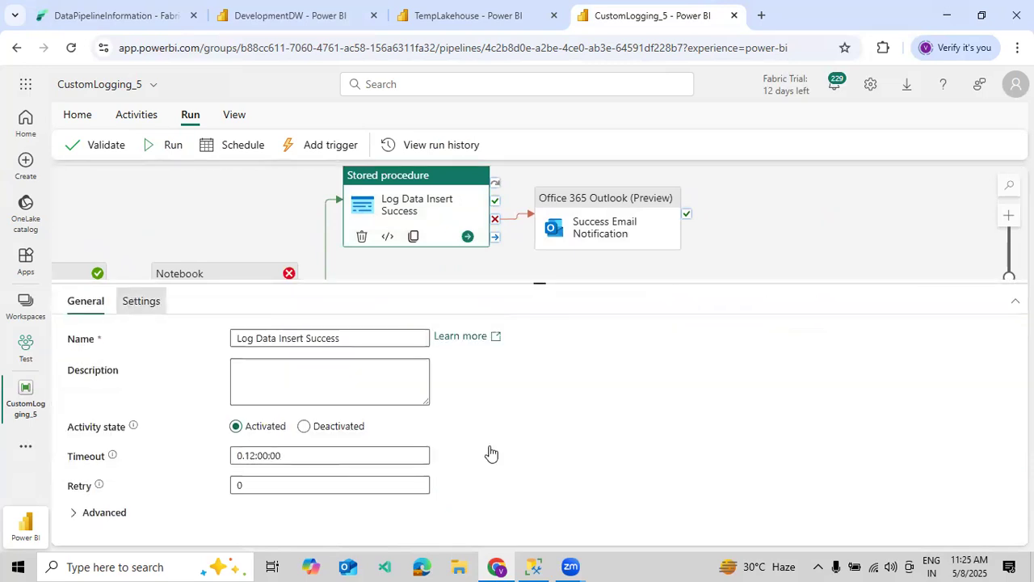
scroll(485, 450, "down", 5)
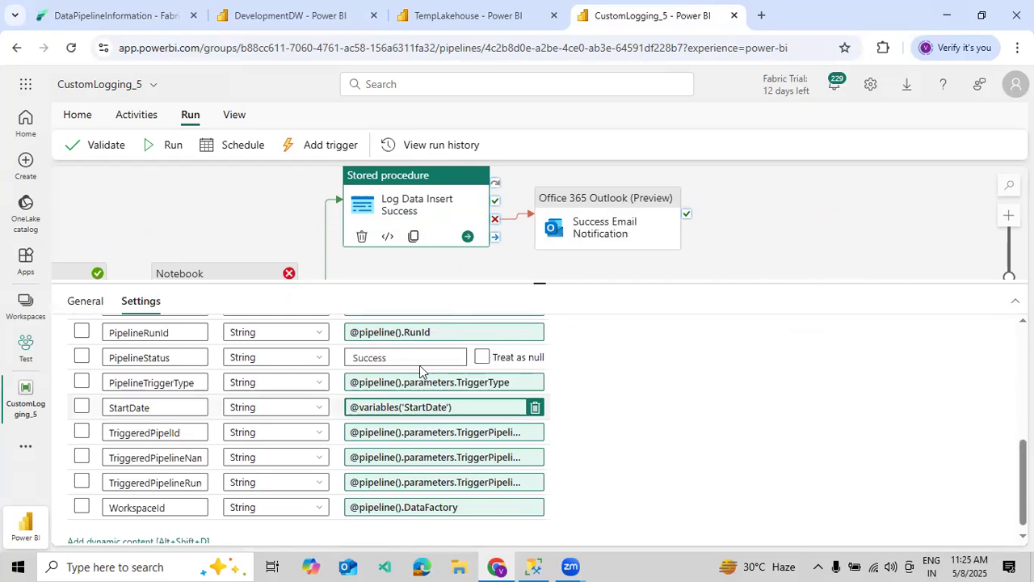
left_click_drag(614, 284, 635, 485)
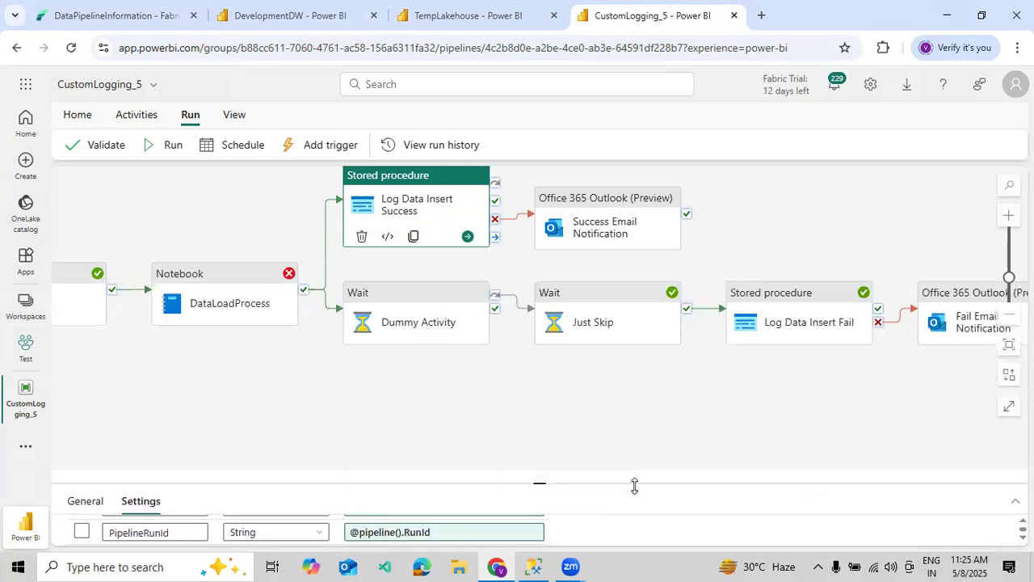
- Review the stored procedure parameters of the Log Data Insert Fail activity, including its error message, failed activity and status entries
left_click(766, 323)
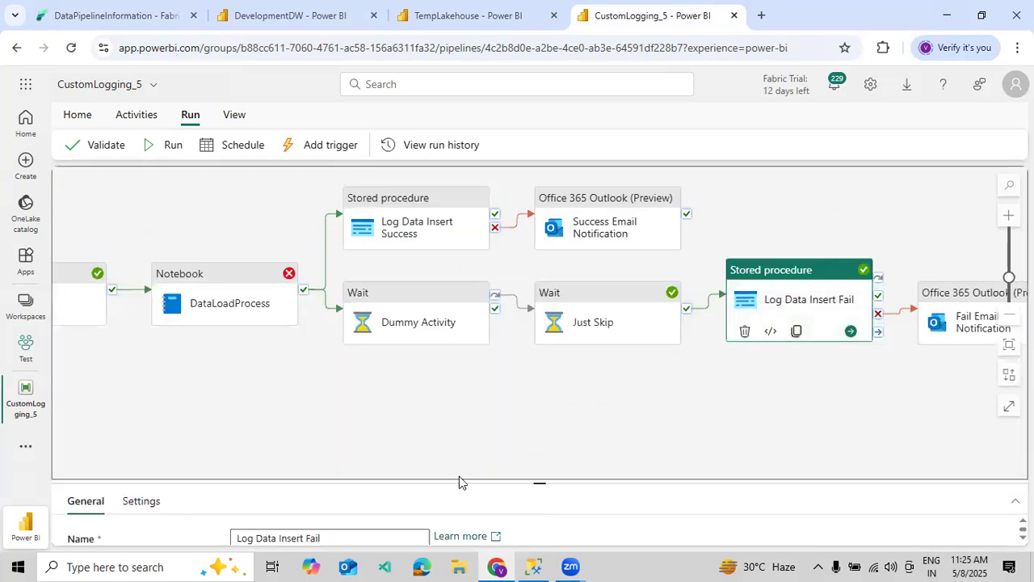
left_click_drag(455, 483, 491, 264)
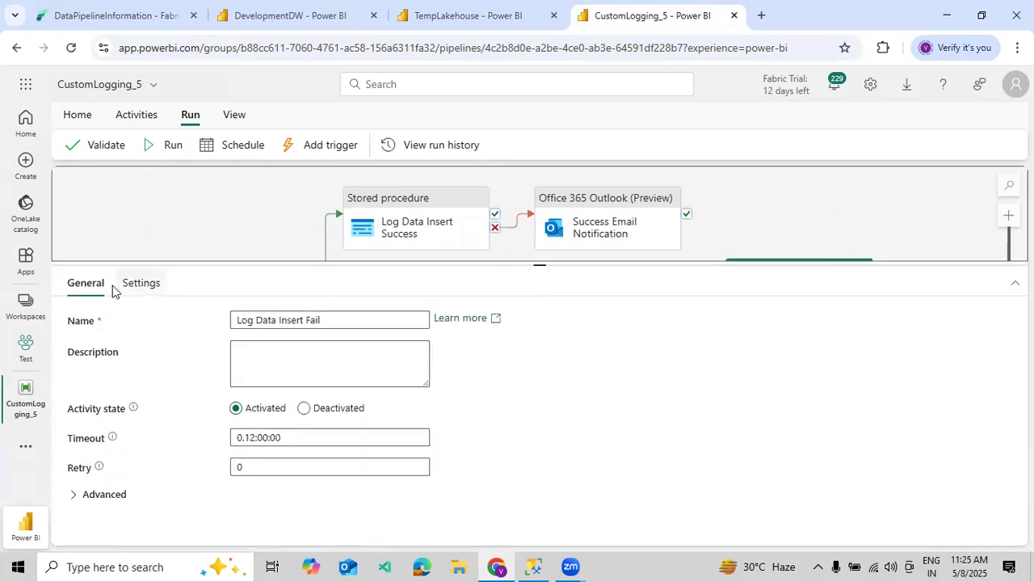
left_click(146, 286)
scroll(379, 386, "down", 2)
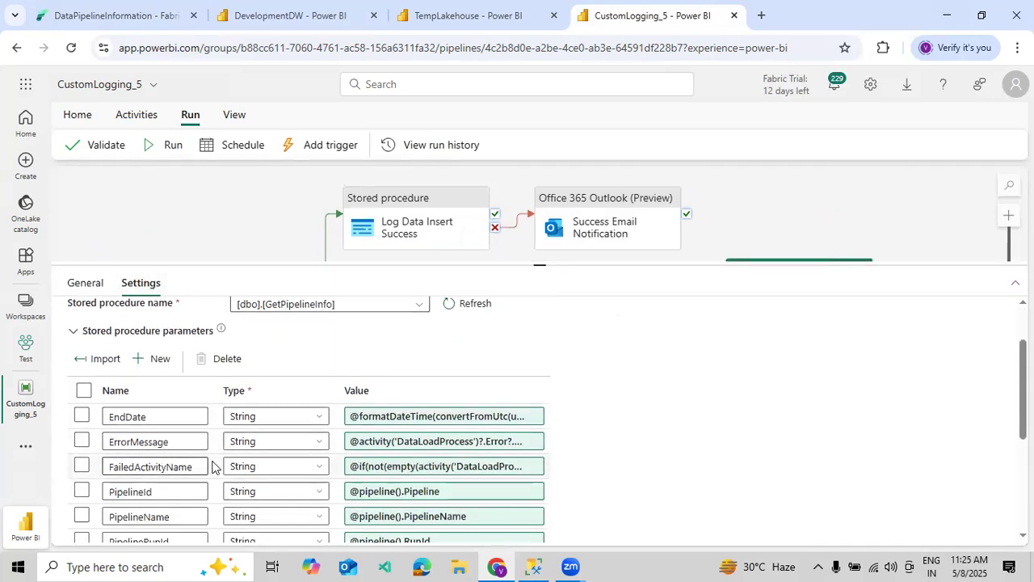
scroll(456, 450, "down", 3)
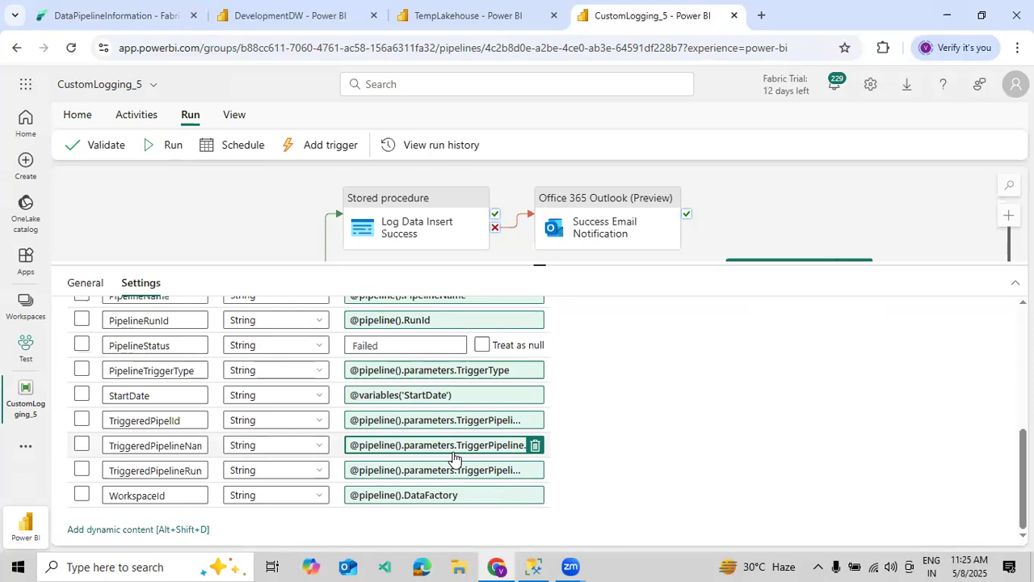
left_click_drag(595, 264, 619, 450)
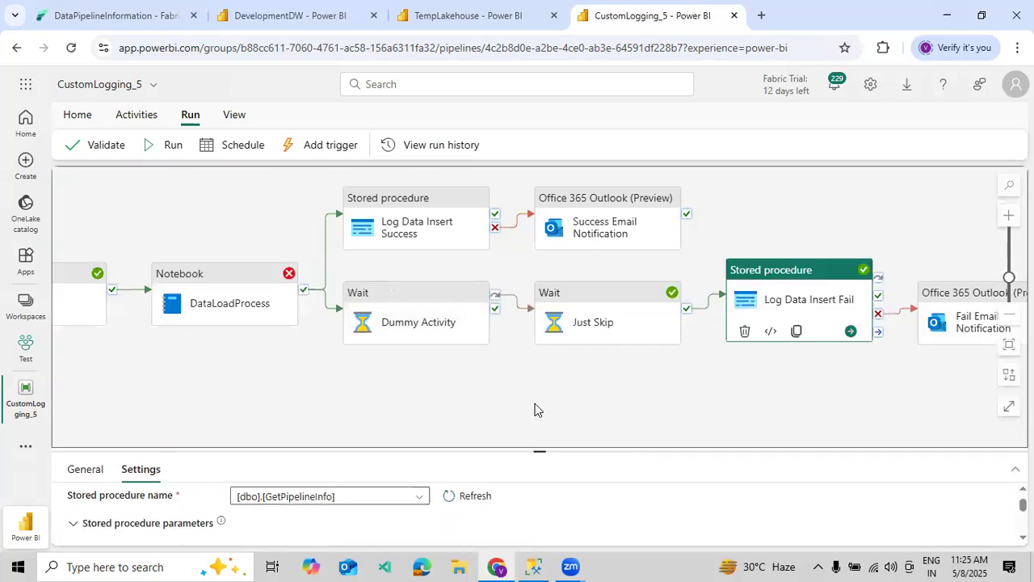
left_click(534, 410)
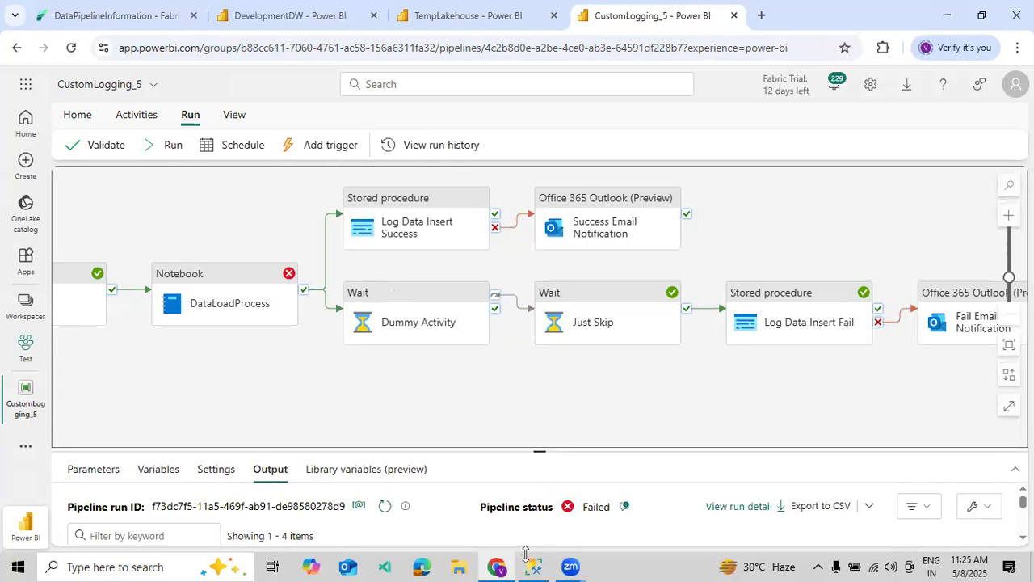
- Switch to SQL Server Management Studio and run only the query SELECT * FROM PipelineInformation
key("alt+Tab")
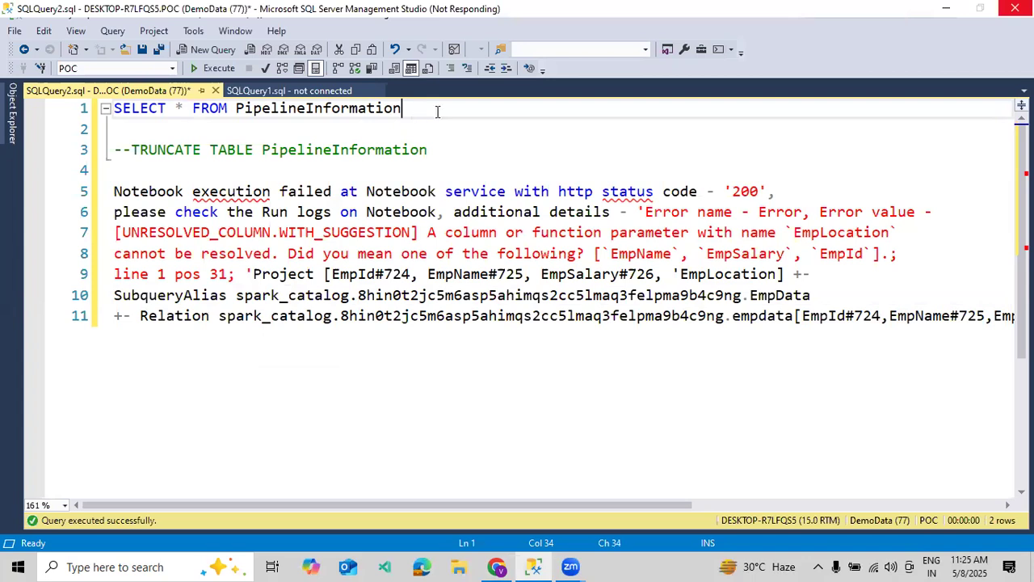
key("shift+Home")
left_click(203, 69)
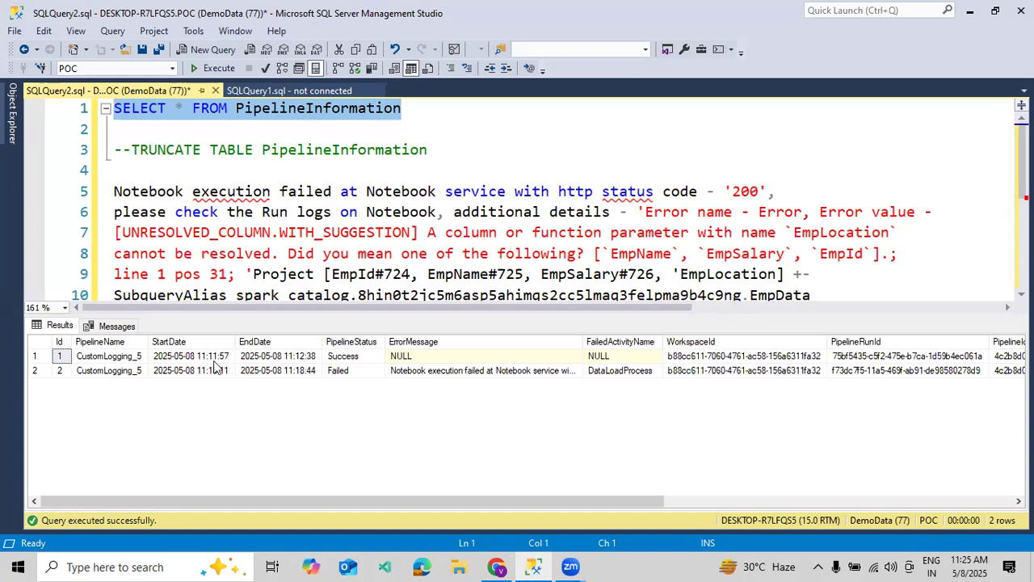
- Examine the logged rows for the successful and failed pipeline runs across all columns, including the failed run's ErrorMessage
left_click(187, 359)
left_click_drag(117, 364, 780, 360)
left_click(762, 503)
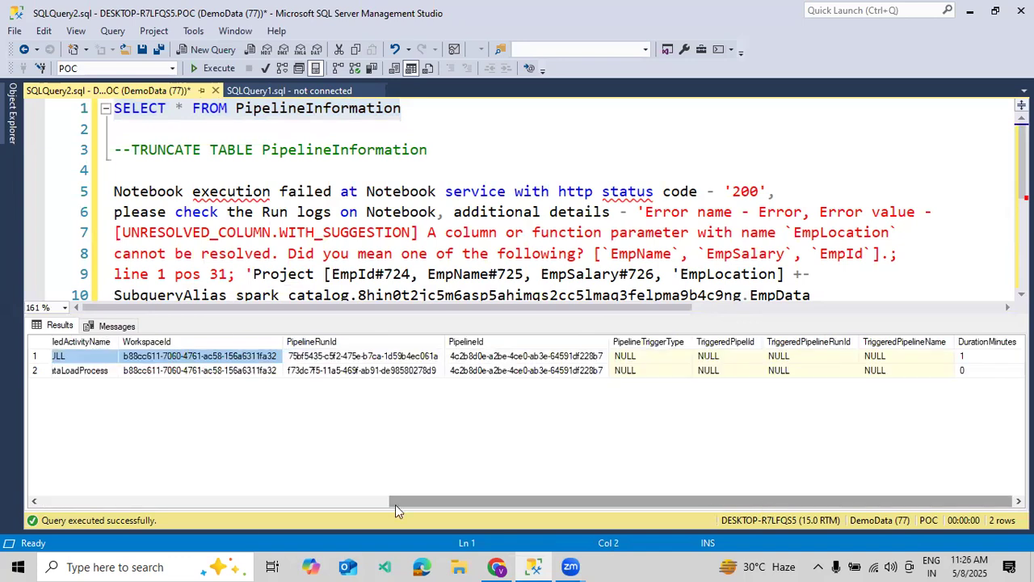
left_click(368, 503)
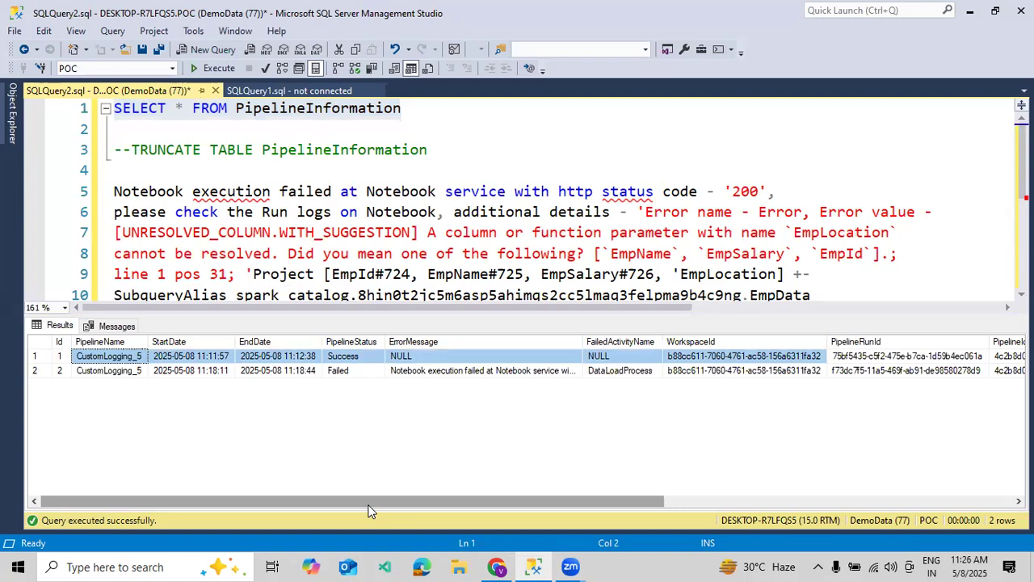
left_click(345, 375)
left_click(409, 375)
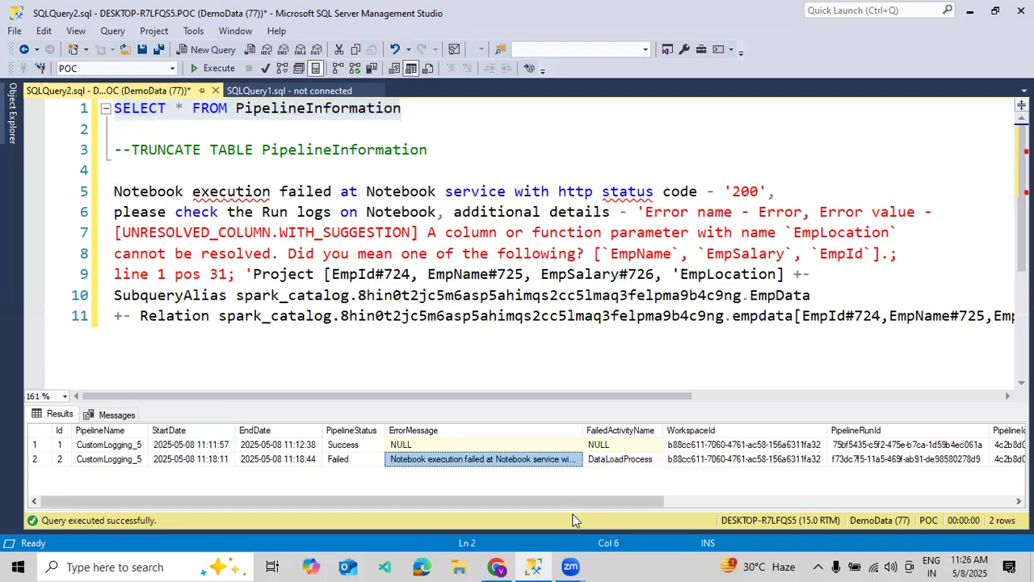
- Switch to the browser and check the DataPipelineInformation notebook query and the CustomLogging_5 pipeline again
left_click(497, 567)
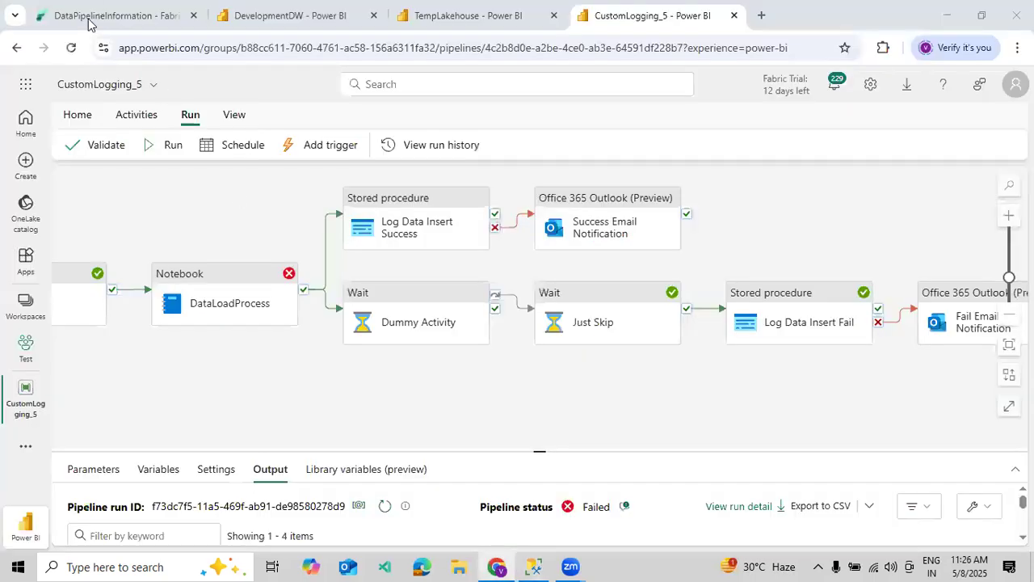
left_click(91, 16)
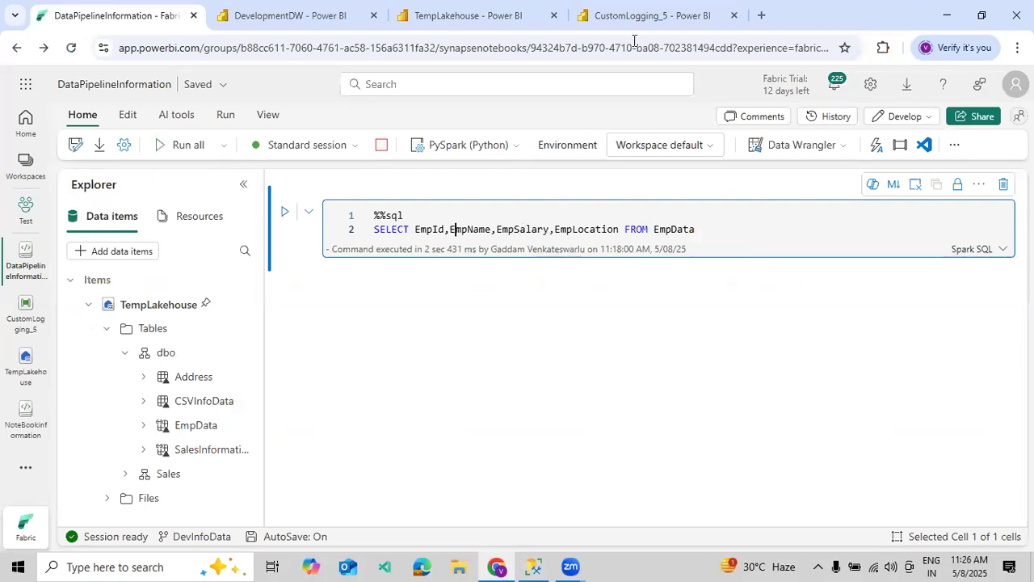
key("ctrl+shift+Tab")
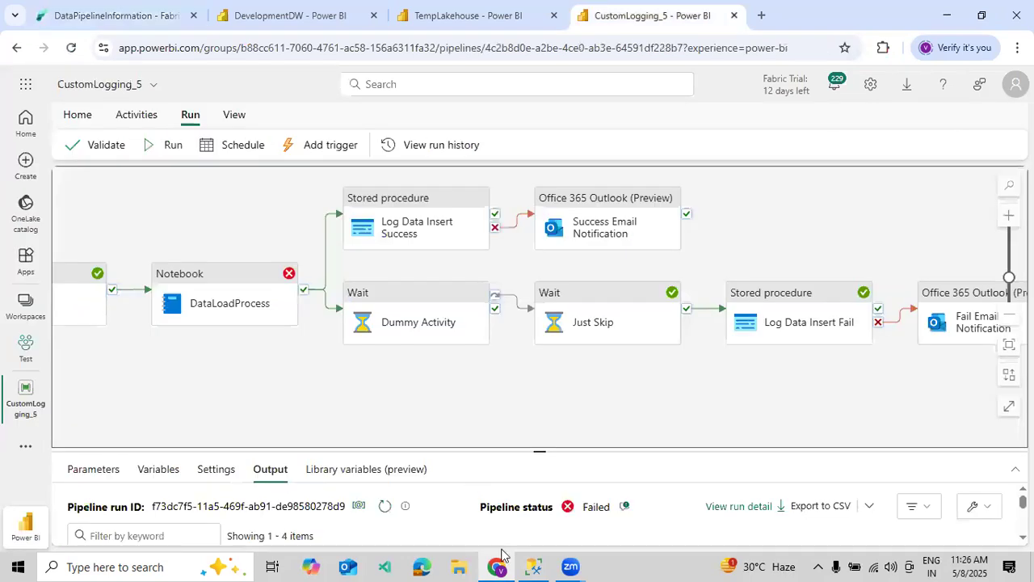
- Return to SQL Server Management Studio and read through the notebook execution error text in the query editor, highlighting its main lines
key("alt+Tab")
left_click_drag(421, 230, 552, 231)
left_click_drag(674, 225, 715, 230)
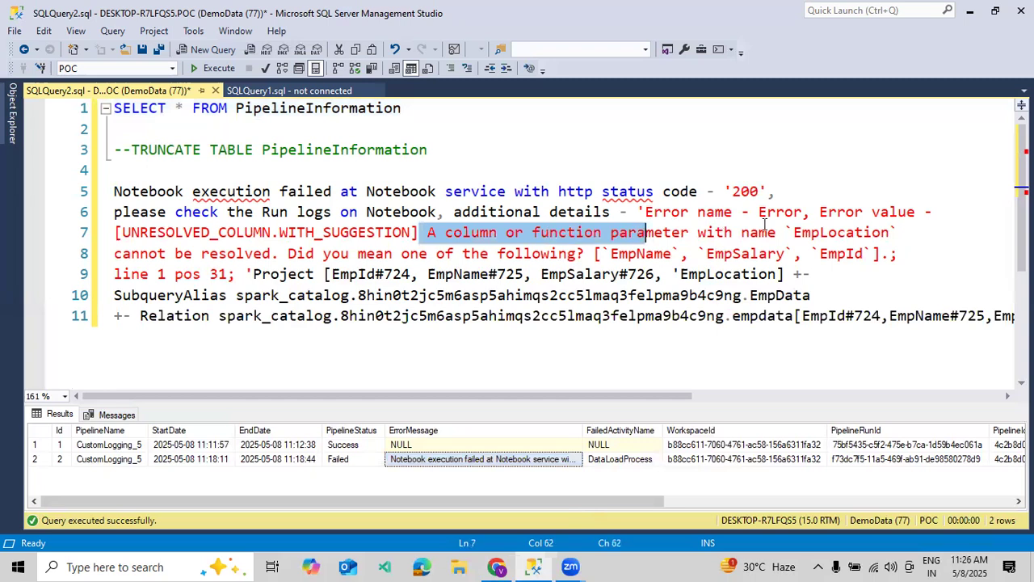
left_click(286, 254)
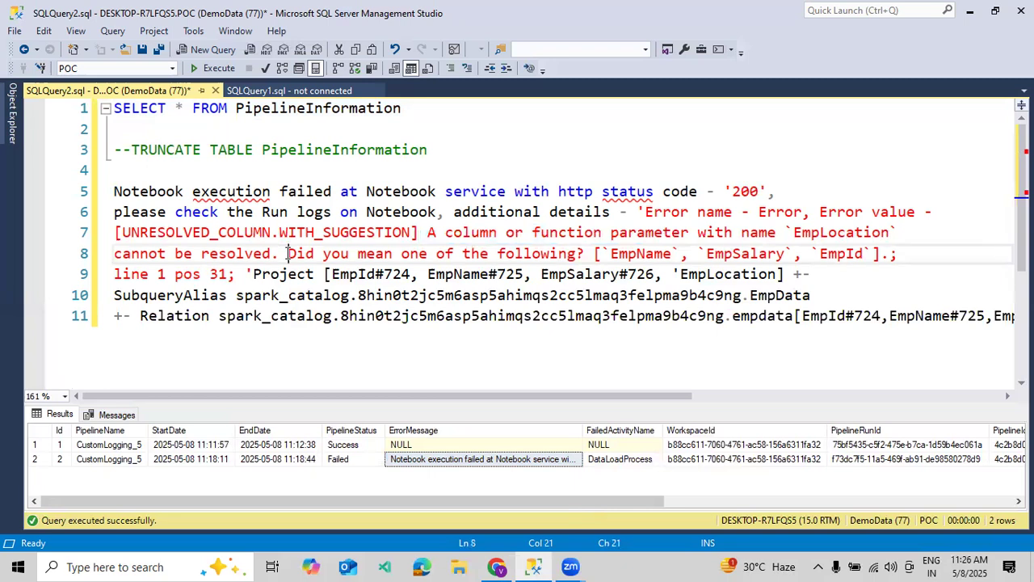
left_click(733, 398)
left_click_drag(733, 399, 342, 372)
left_click_drag(353, 172, 897, 257)
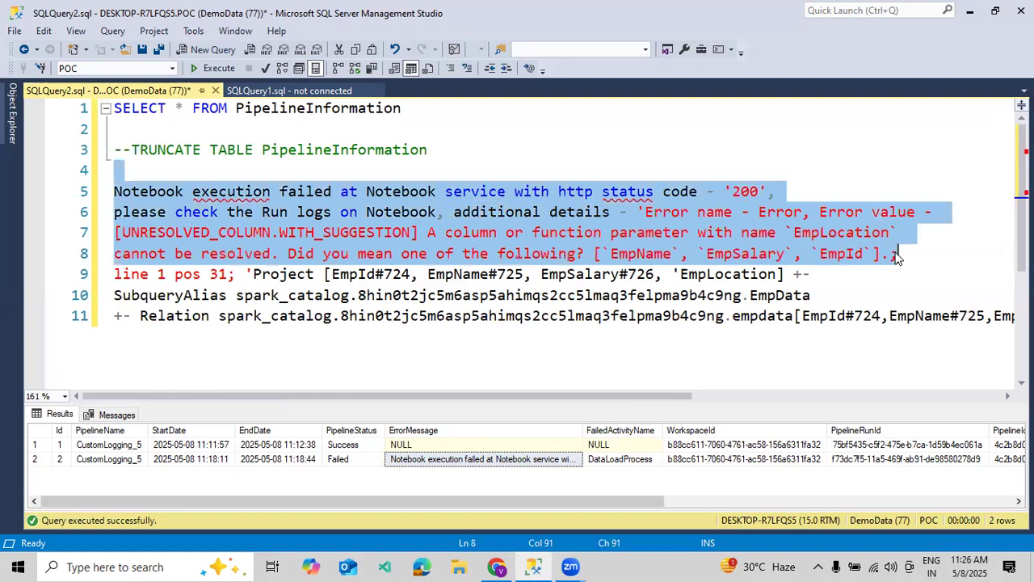